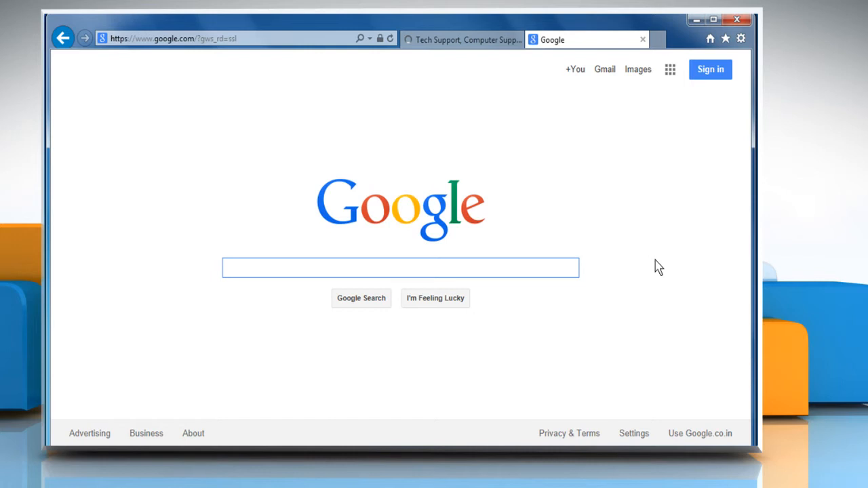
Close Internet Explorer with all its tabs and open Control Panel from the Start menu
left_click(737, 19)
left_click(371, 242)
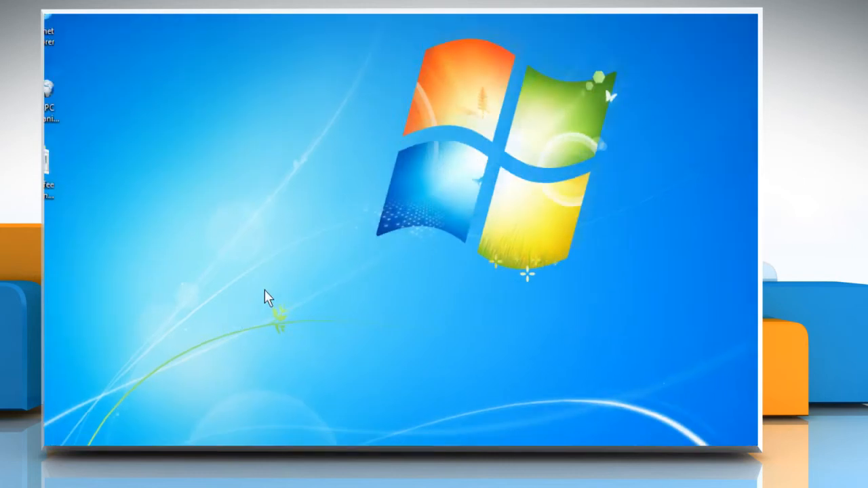
left_click(60, 433)
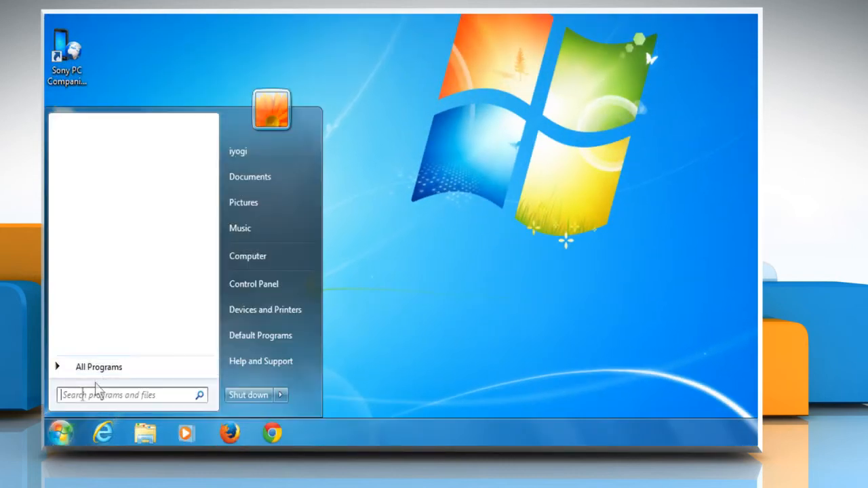
left_click(246, 285)
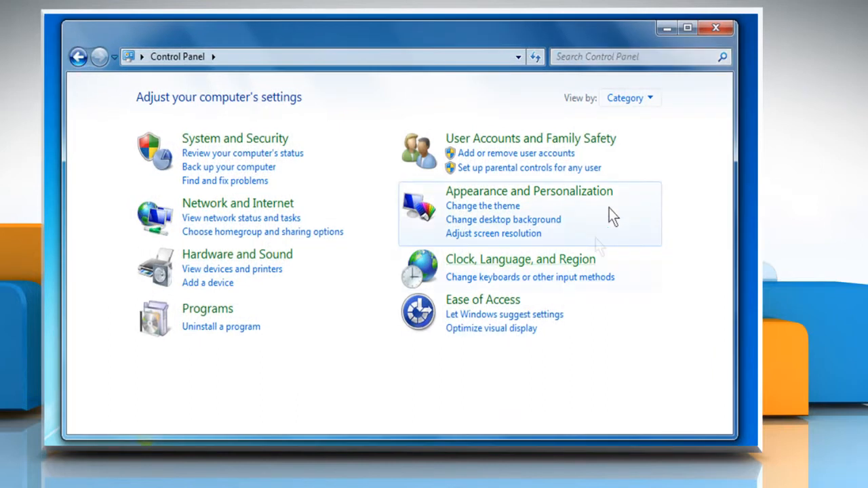
Switch Control Panel to Large icons view and open Administrative Tools
left_click(649, 100)
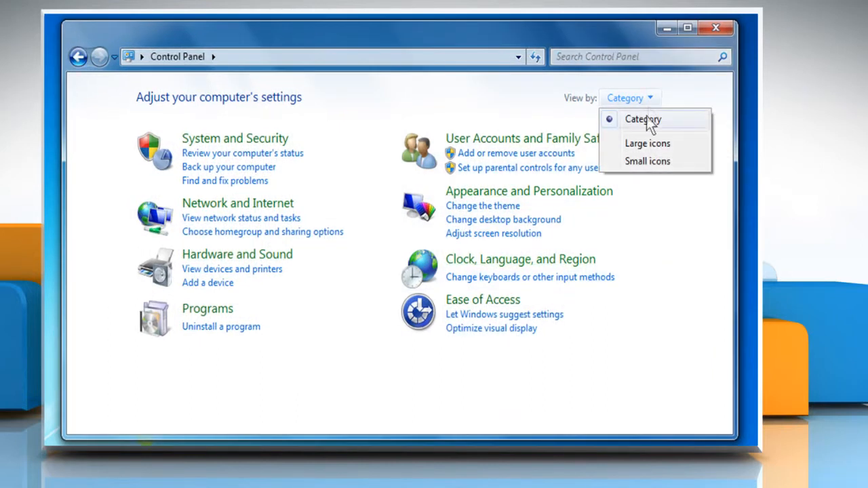
left_click(644, 144)
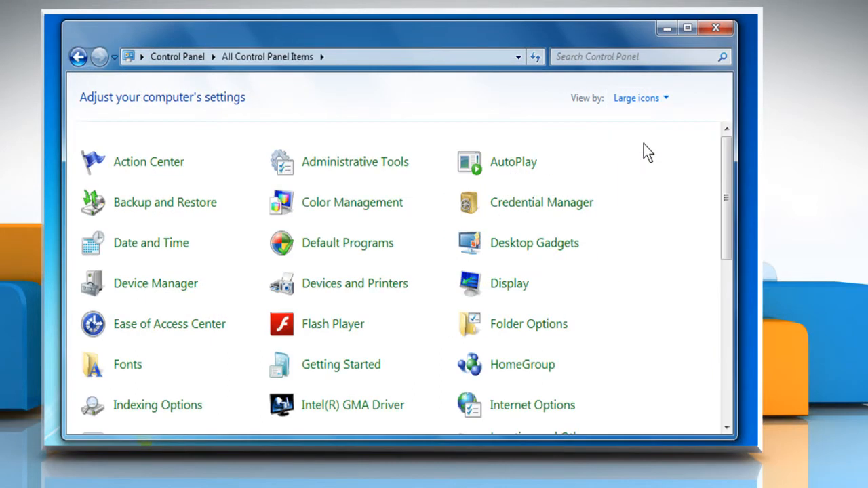
left_click(364, 165)
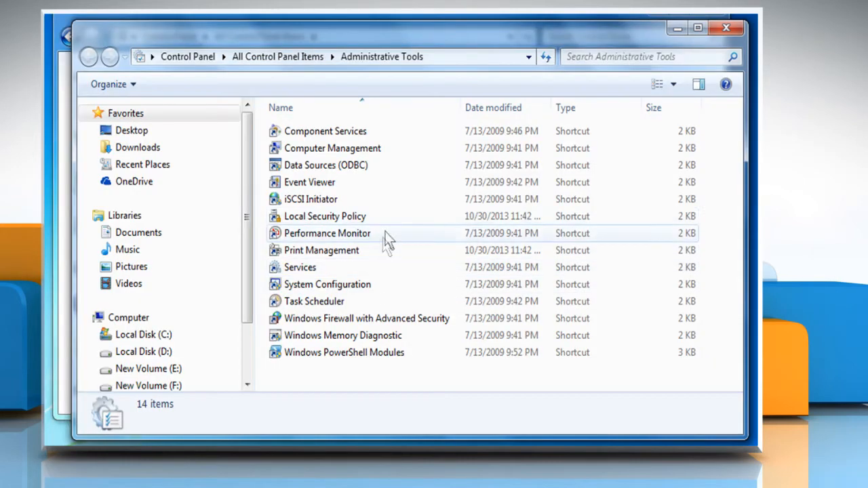
Launch Computer Management and show Disk Management with Disk 0's volumes
double_click(407, 149)
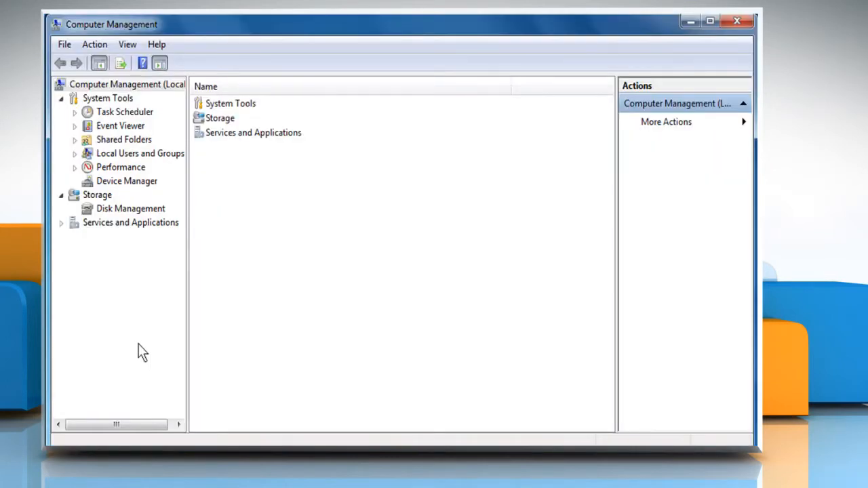
left_click(133, 210)
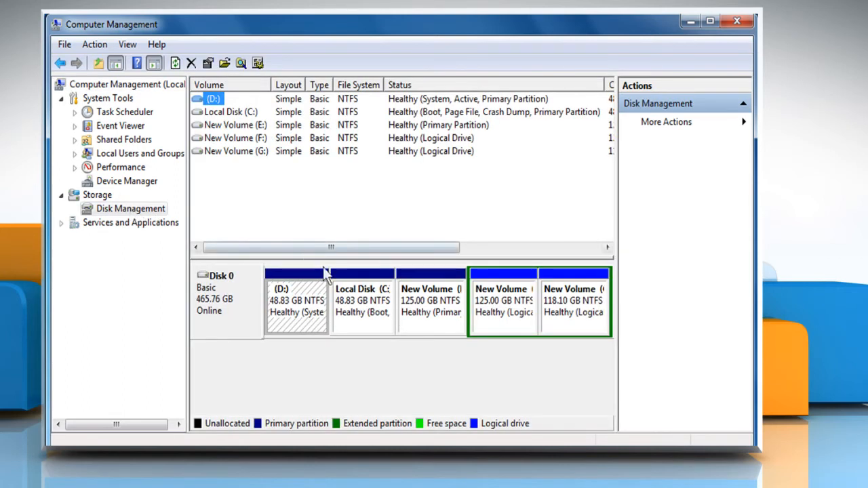
For New Volume (F:), change the drive letter to K via Change Drive Letter and Paths
right_click(498, 332)
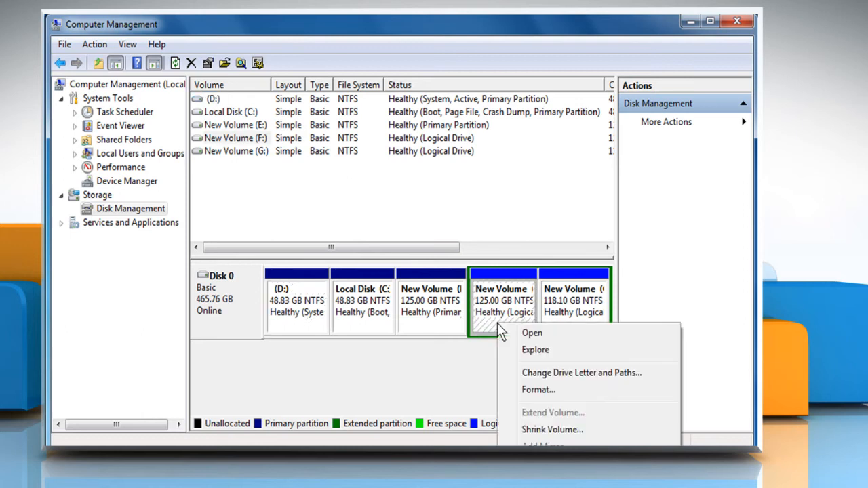
left_click(556, 371)
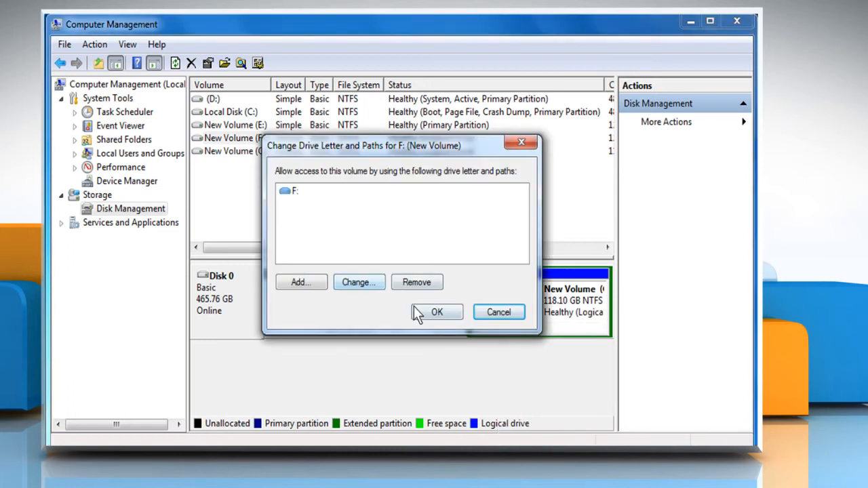
left_click(371, 281)
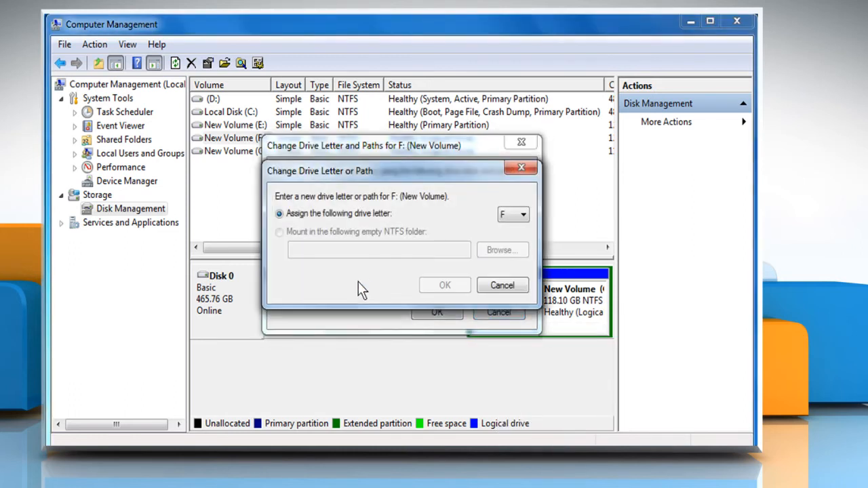
left_click(519, 218)
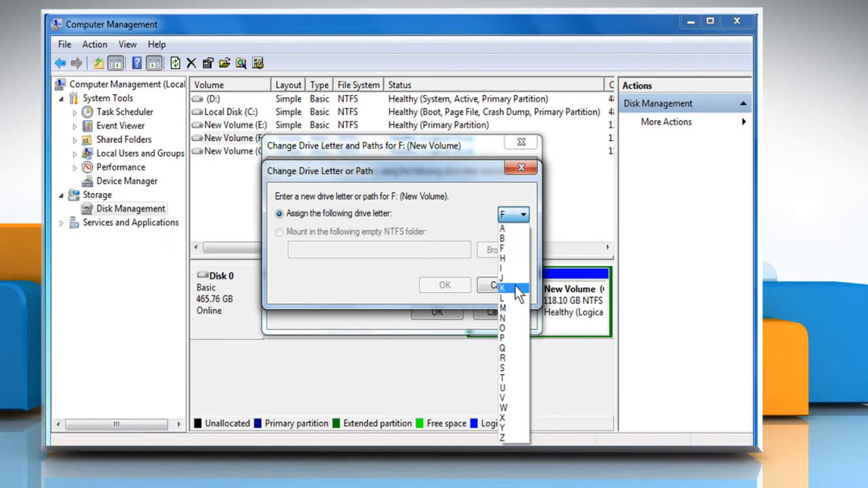
left_click(519, 292)
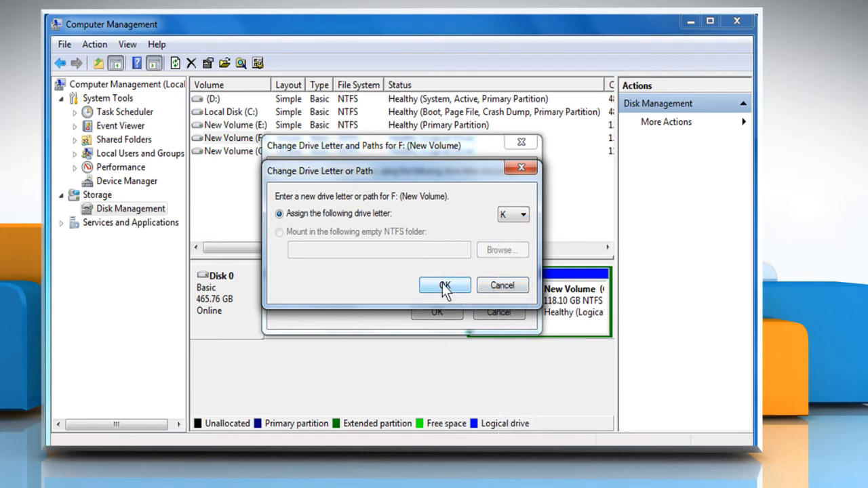
left_click(445, 288)
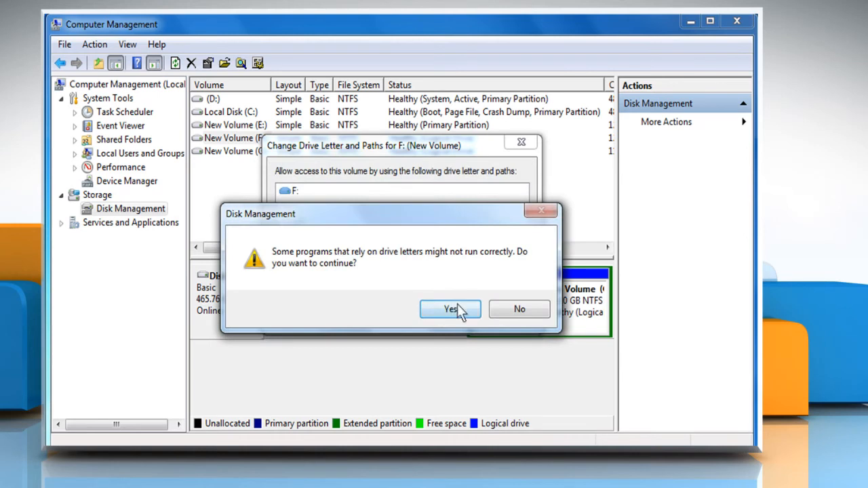
Confirm both warnings so the volume becomes K:, dismiss AutoPlay and close all windows
left_click(461, 311)
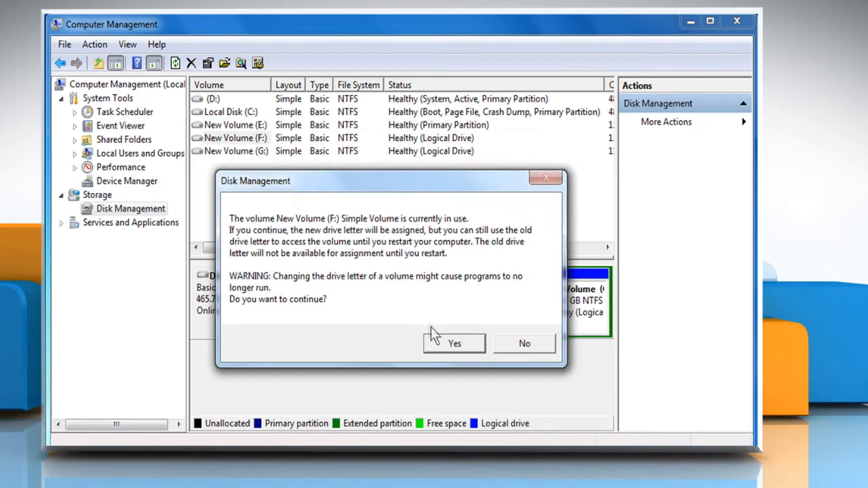
left_click(448, 348)
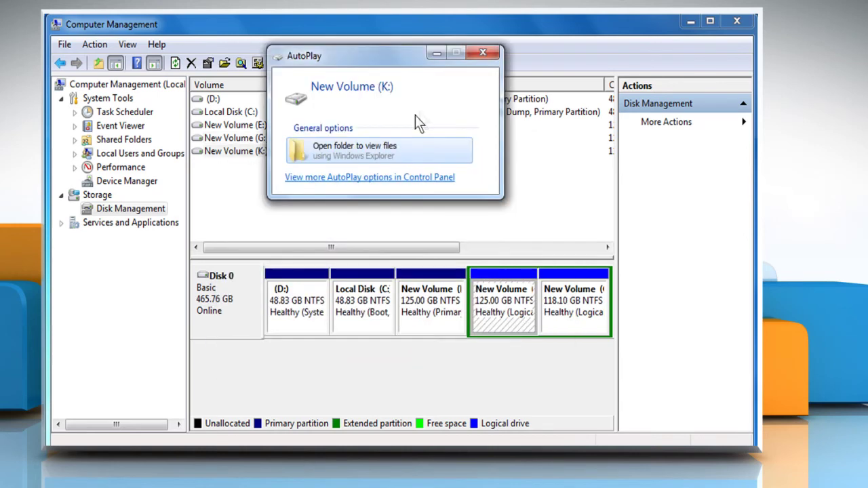
left_click(483, 54)
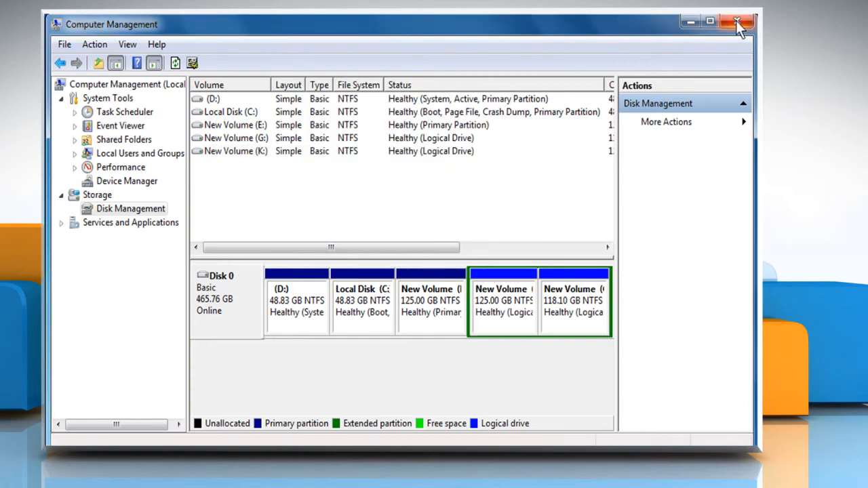
left_click(737, 21)
left_click(695, 46)
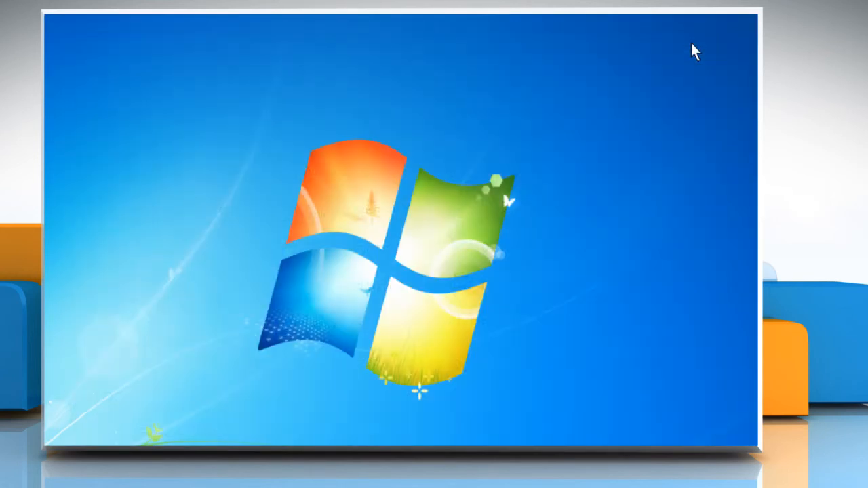